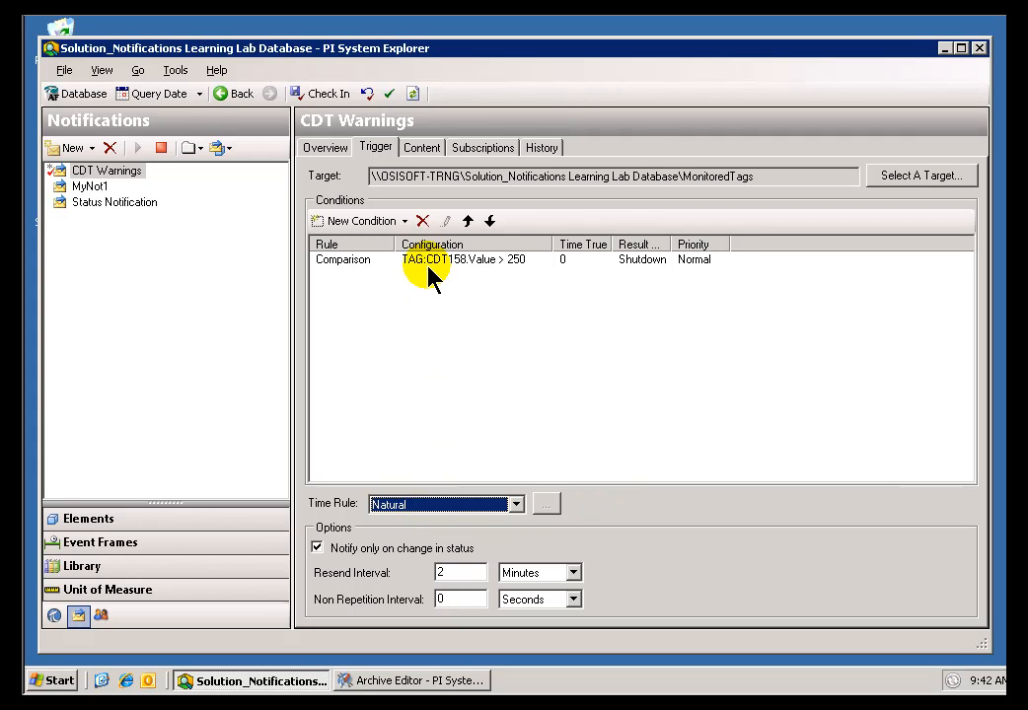
{"action": "left_click", "coordinate": [430, 267]}
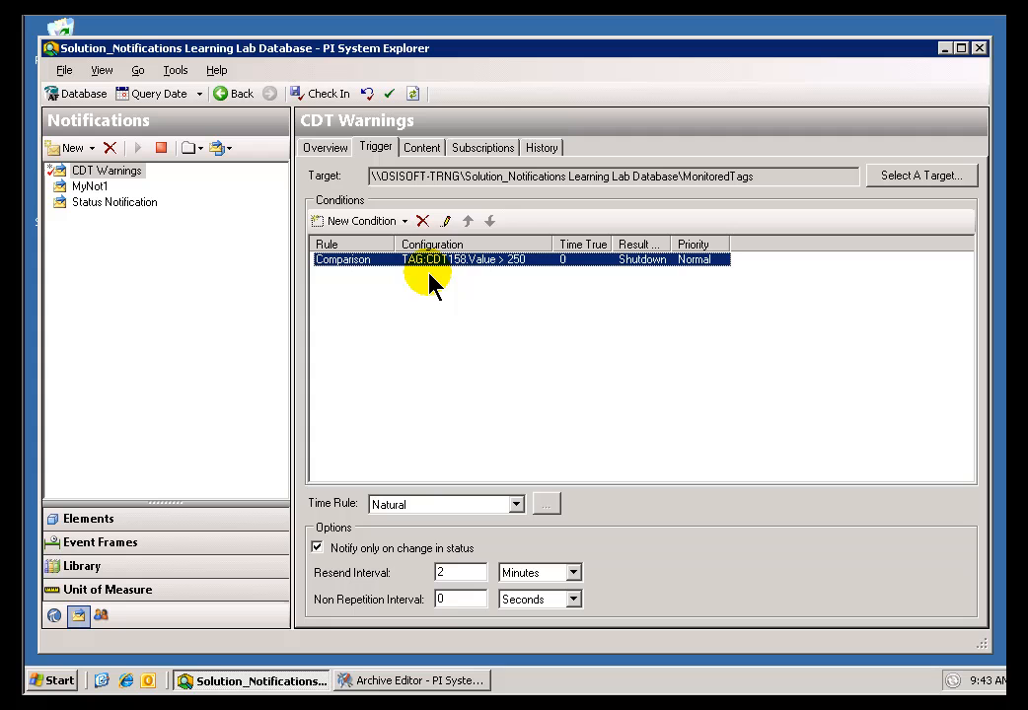
{"action": "left_click", "coordinate": [403, 221]}
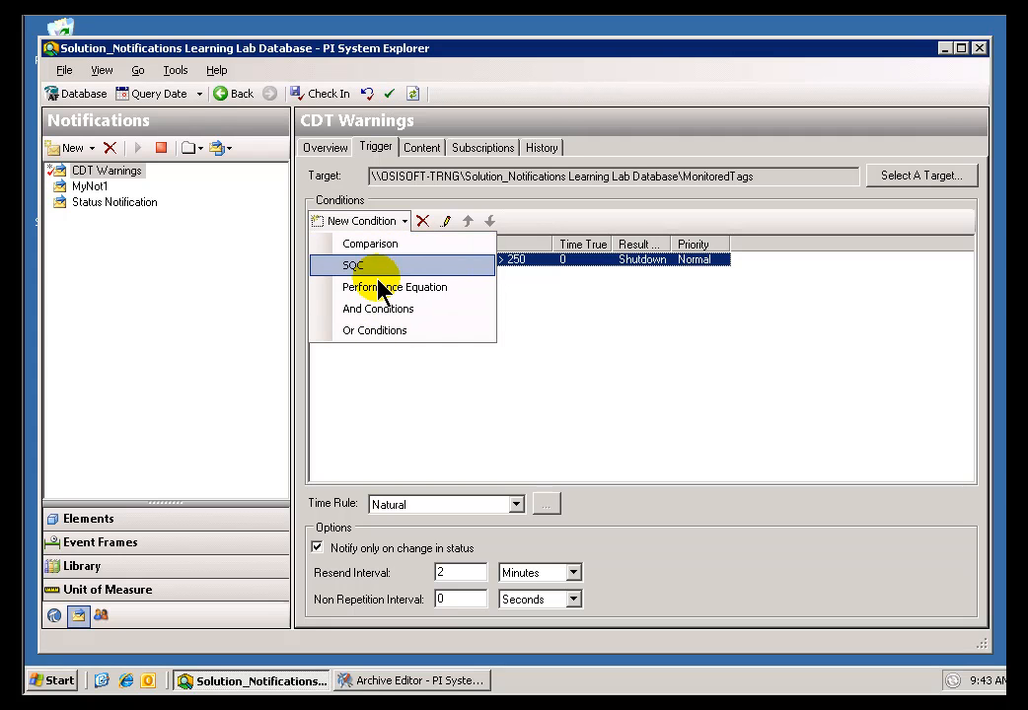
{"action": "left_click", "coordinate": [560, 308]}
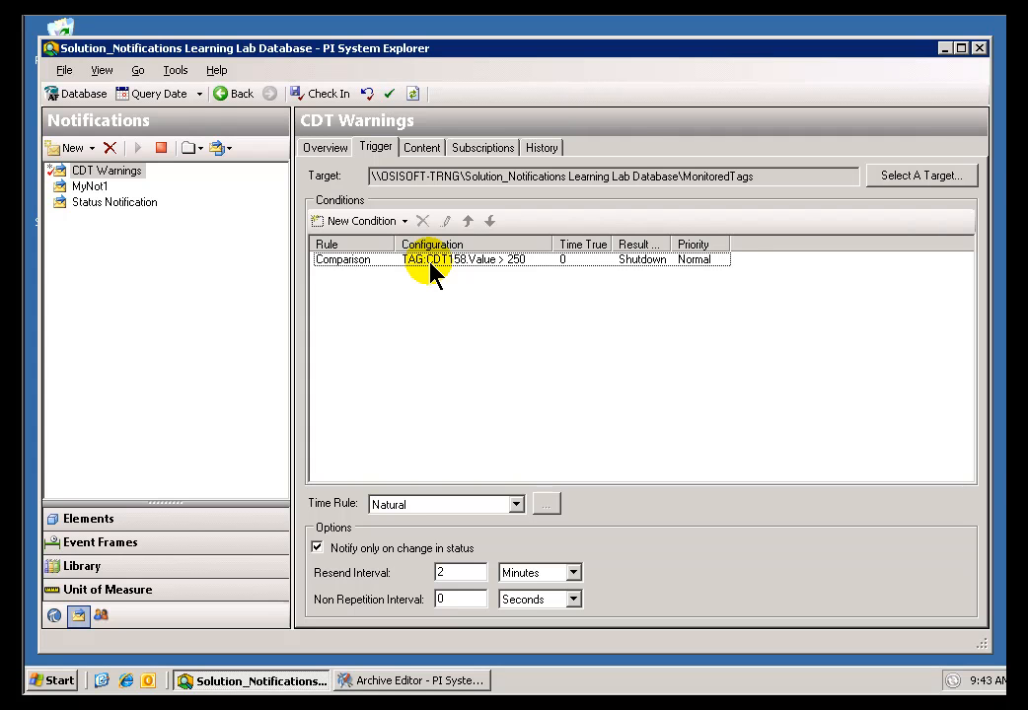
Set the time rule of the CDT Warnings trigger to Periodic and open its schedule configuration.
{"action": "left_click", "coordinate": [516, 506]}
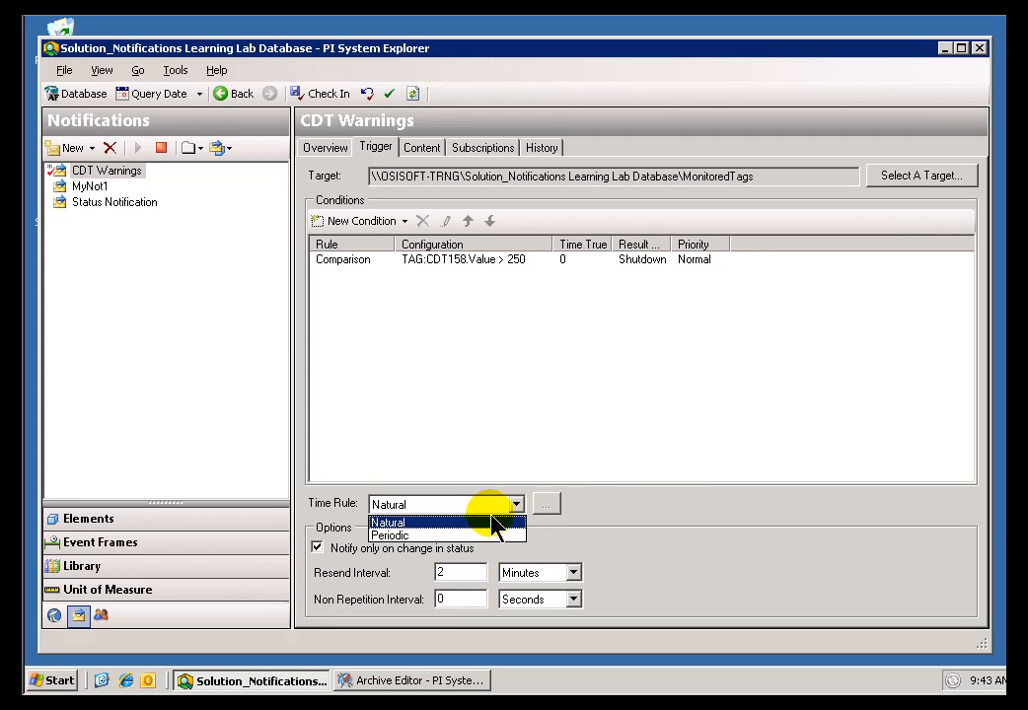
{"action": "left_click", "coordinate": [418, 537]}
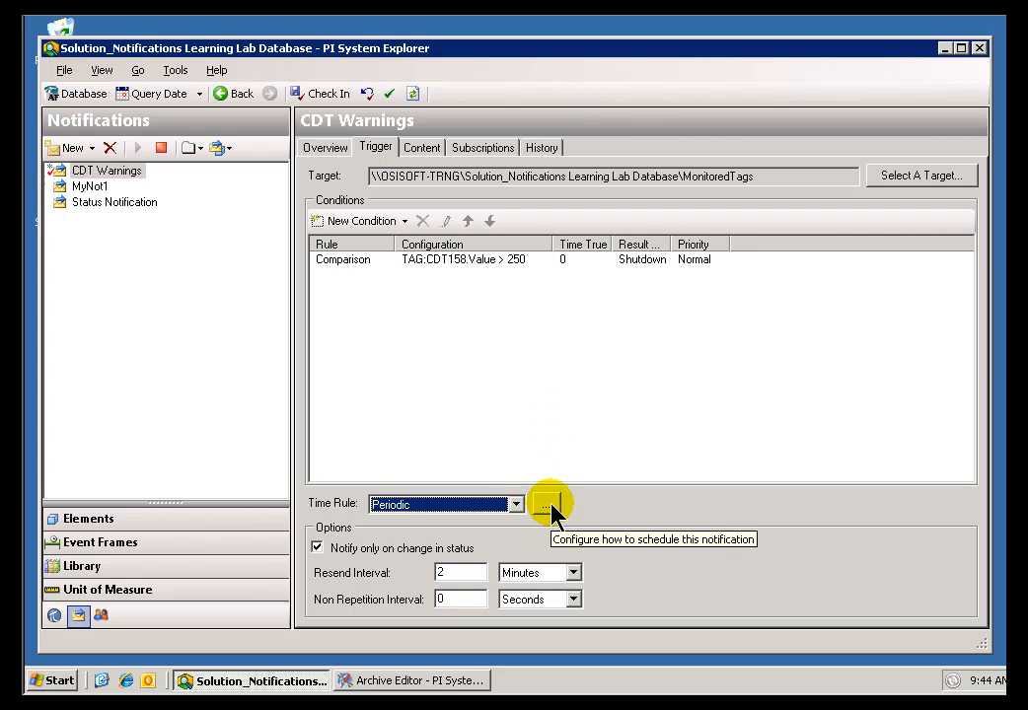
{"action": "left_click", "coordinate": [549, 508]}
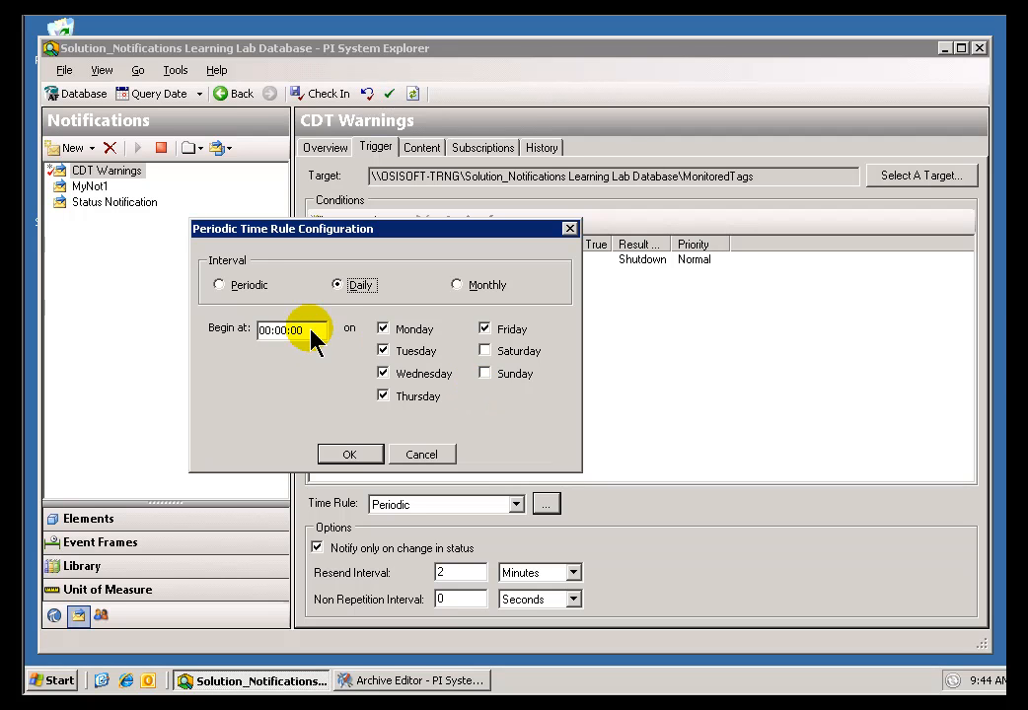
Configure a daily schedule that also includes Saturday and Sunday and begins at 06:00:00.
{"action": "left_click", "coordinate": [486, 353]}
{"action": "left_click", "coordinate": [484, 374]}
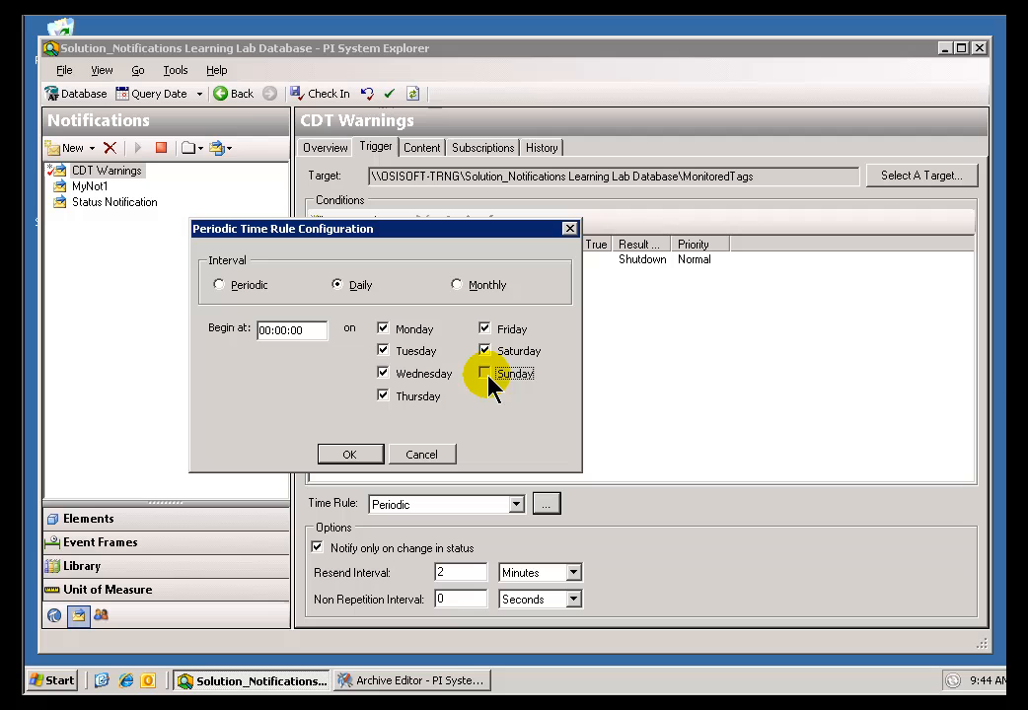
{"action": "left_click", "coordinate": [272, 331]}
{"action": "key", "text": "BackSpace"}
{"action": "type", "text": "6"}
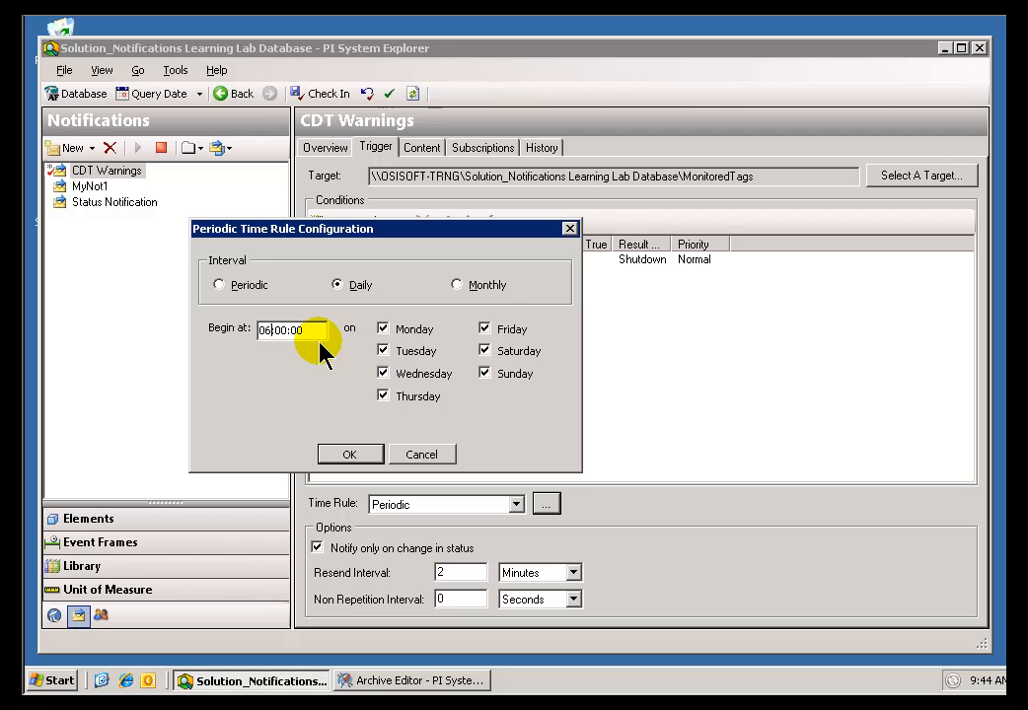
{"action": "left_click", "coordinate": [313, 332]}
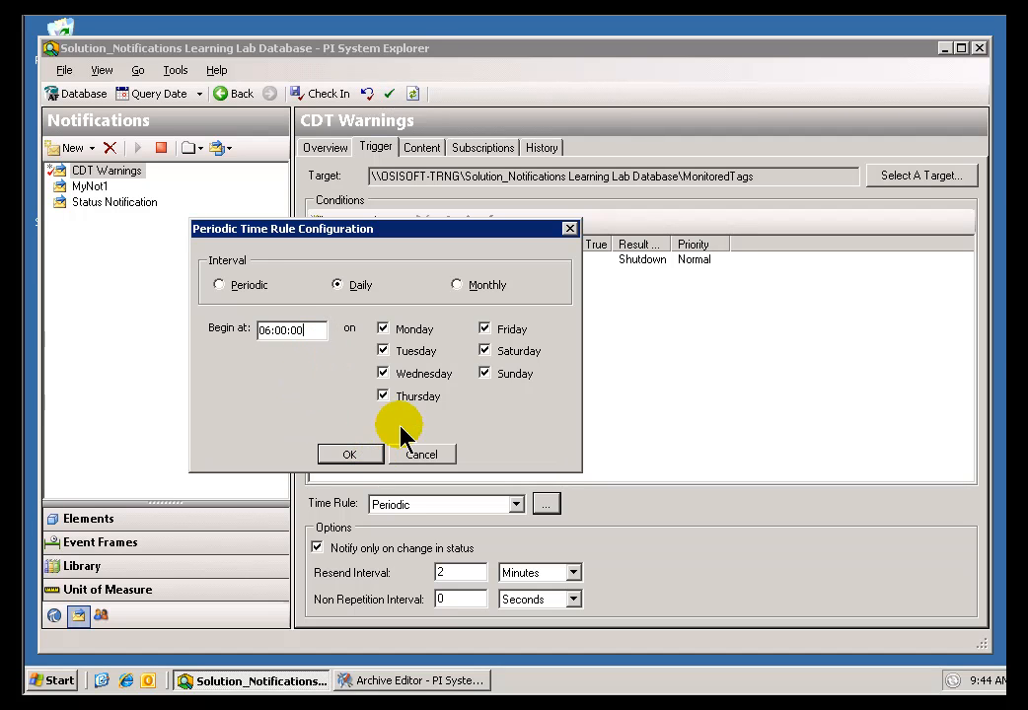
{"action": "double_click", "coordinate": [280, 332]}
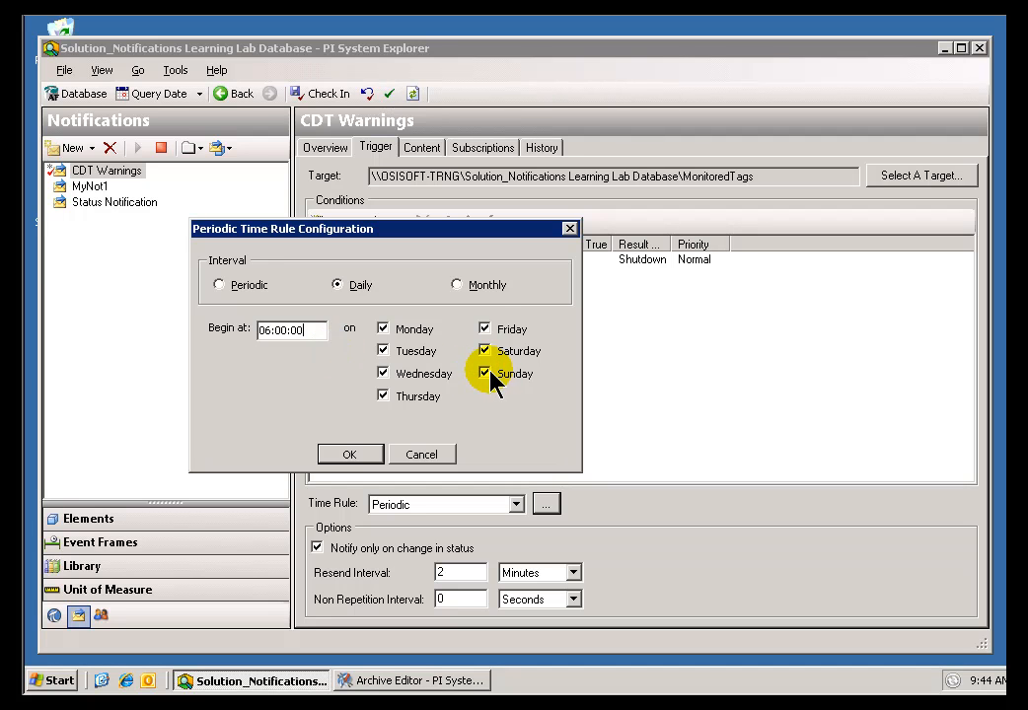
Switch the interval to Monthly and schedule it on the first Monday, trying Tuesday as the weekday along the way.
{"action": "left_click", "coordinate": [457, 287]}
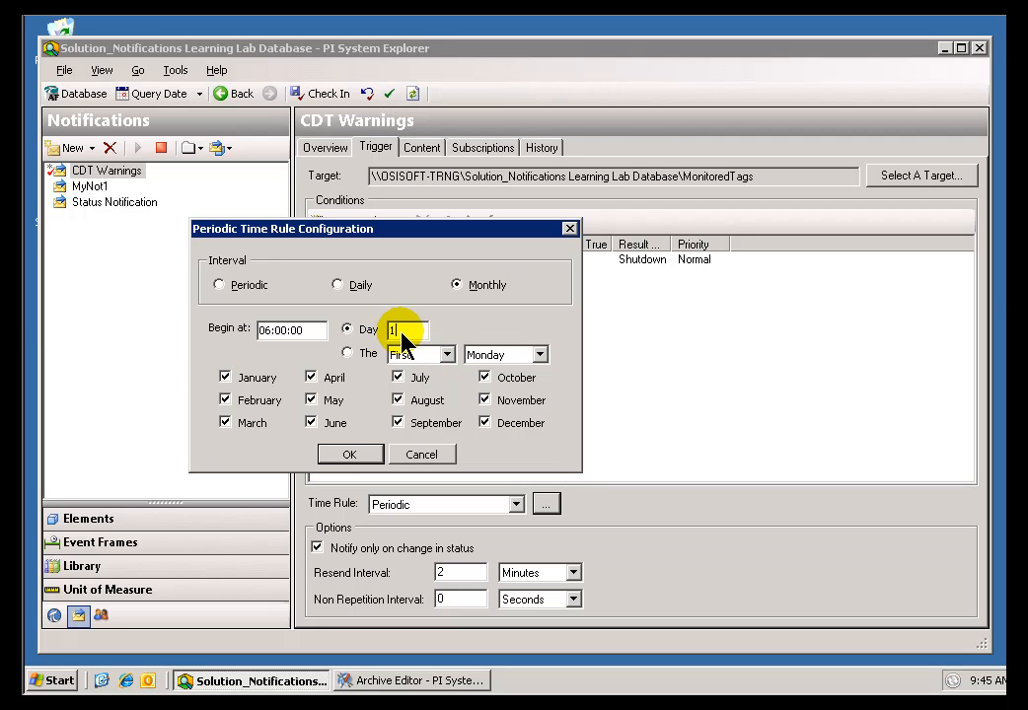
{"action": "left_click", "coordinate": [347, 354]}
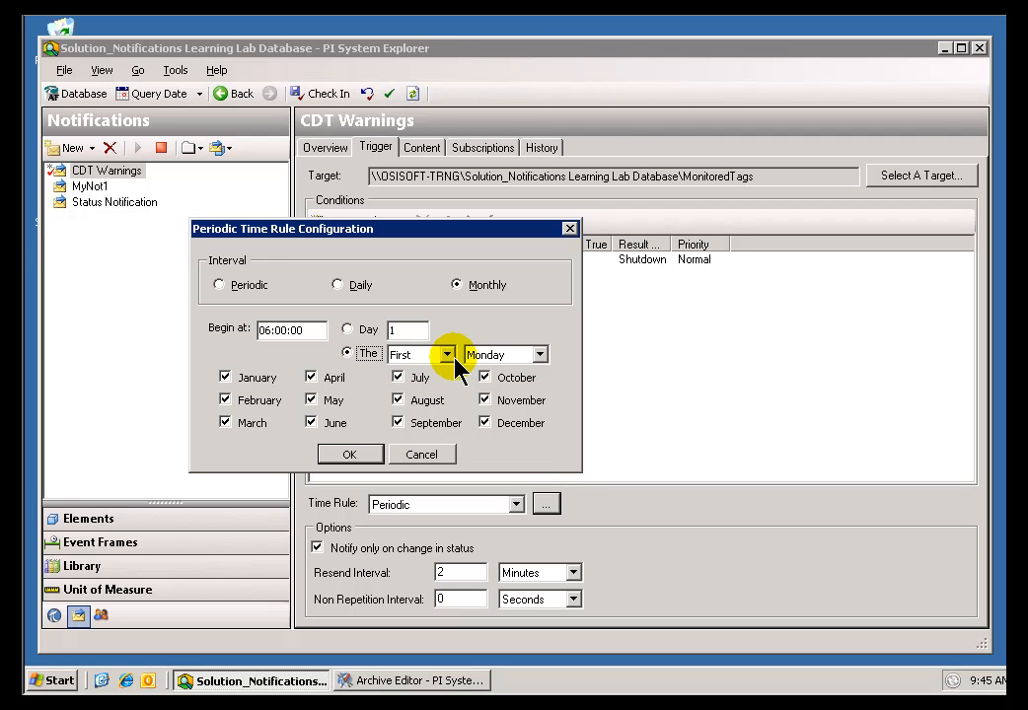
{"action": "left_click", "coordinate": [540, 354]}
{"action": "left_click", "coordinate": [498, 398]}
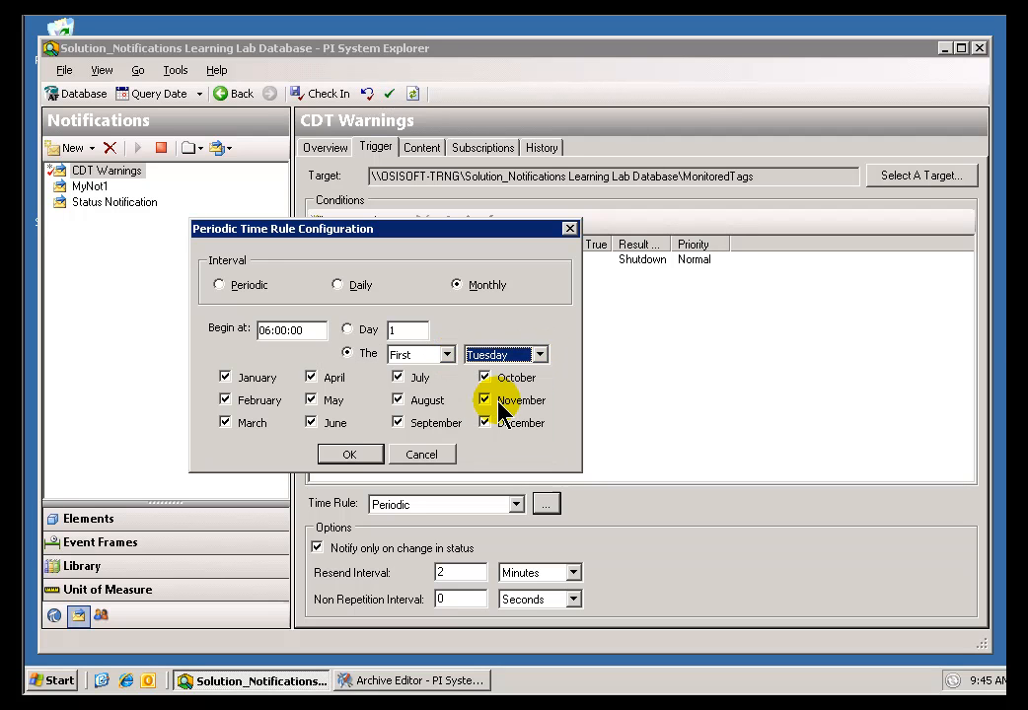
{"action": "left_click", "coordinate": [539, 353]}
{"action": "left_click", "coordinate": [506, 372]}
{"action": "left_click", "coordinate": [539, 354]}
{"action": "left_click", "coordinate": [502, 386]}
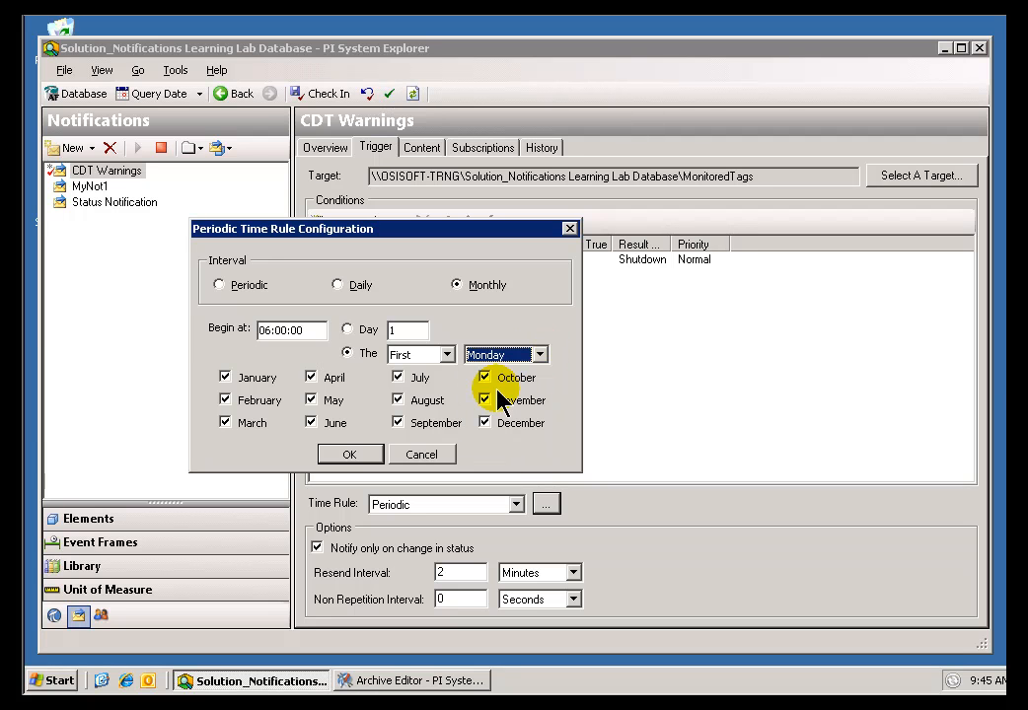
Change the interval to Periodic and set its begin time to 07:00.
{"action": "left_click", "coordinate": [255, 285]}
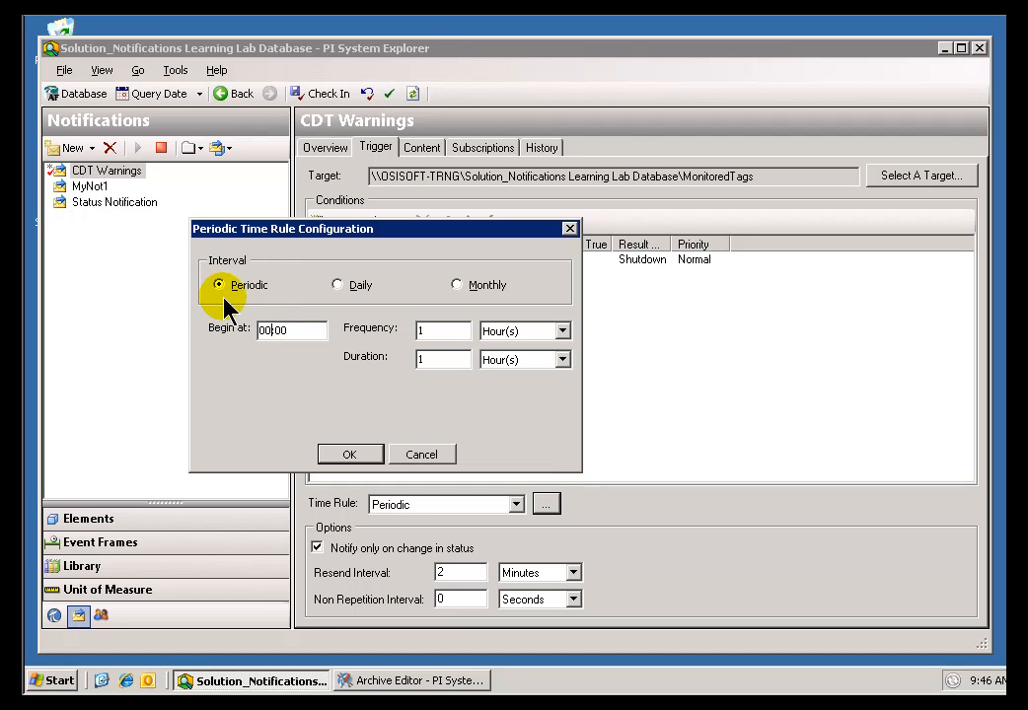
{"action": "left_click", "coordinate": [276, 336]}
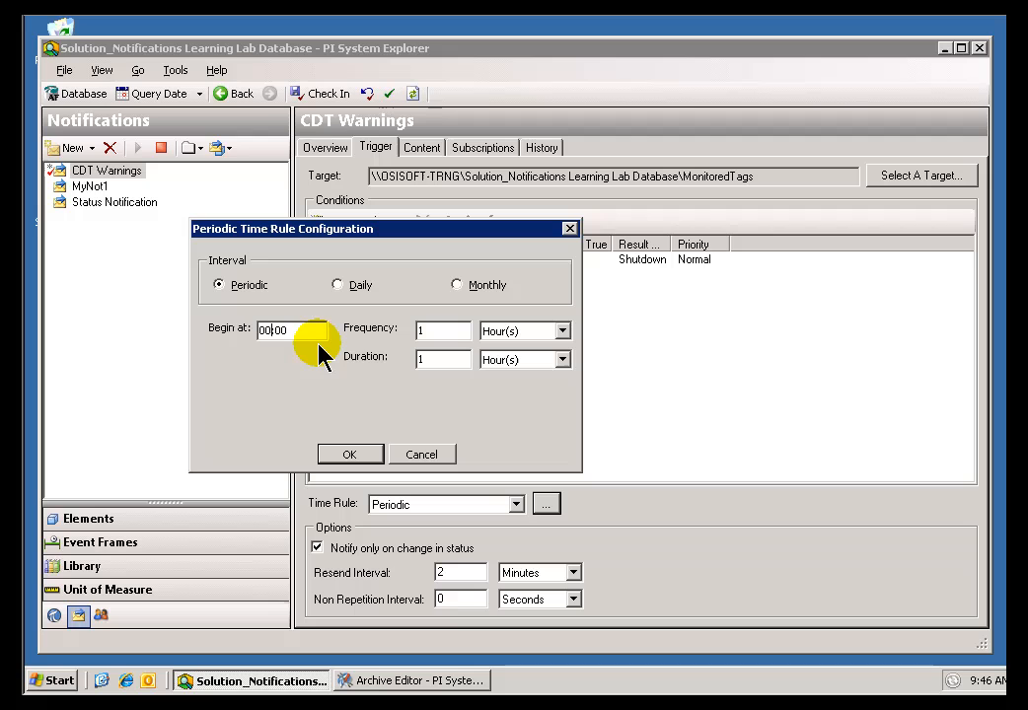
{"action": "key", "text": "BackSpace"}
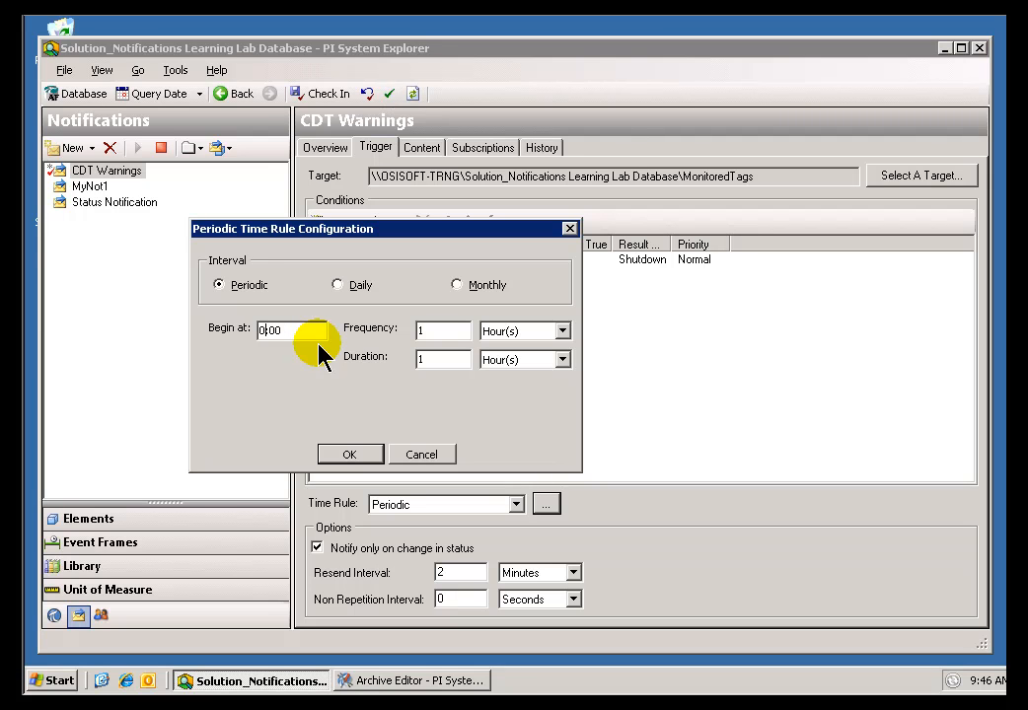
{"action": "type", "text": "7"}
Set the frequency of the periodic schedule to 8 hours.
{"action": "left_click", "coordinate": [431, 335]}
{"action": "left_click_drag", "start_coordinate": [431, 335], "coordinate": [392, 339]}
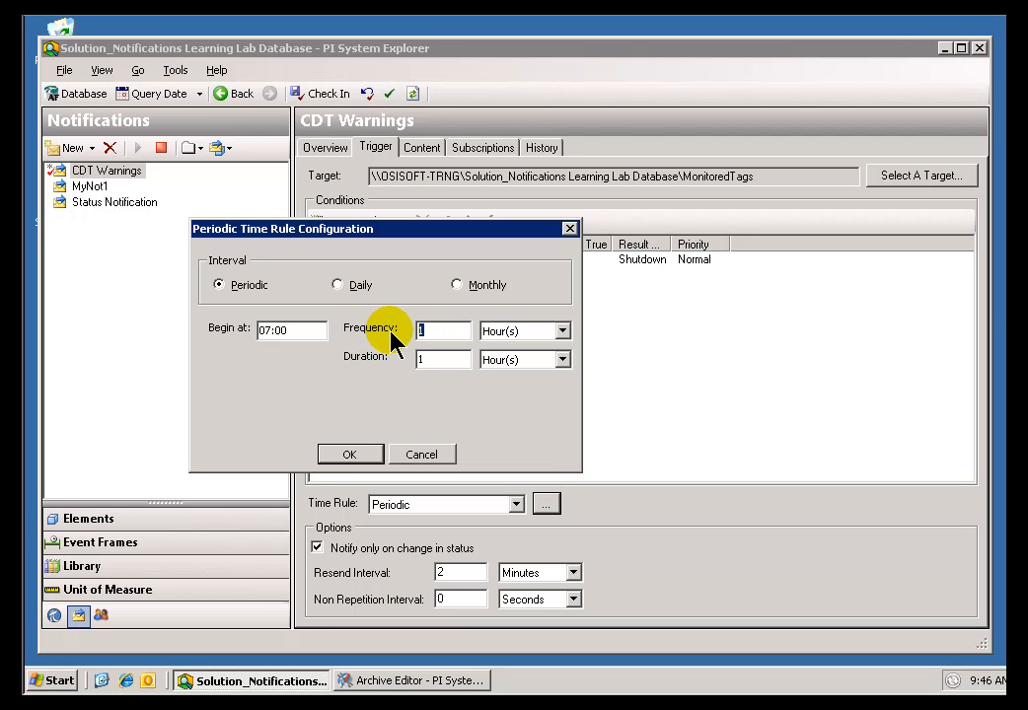
{"action": "type", "text": "8"}
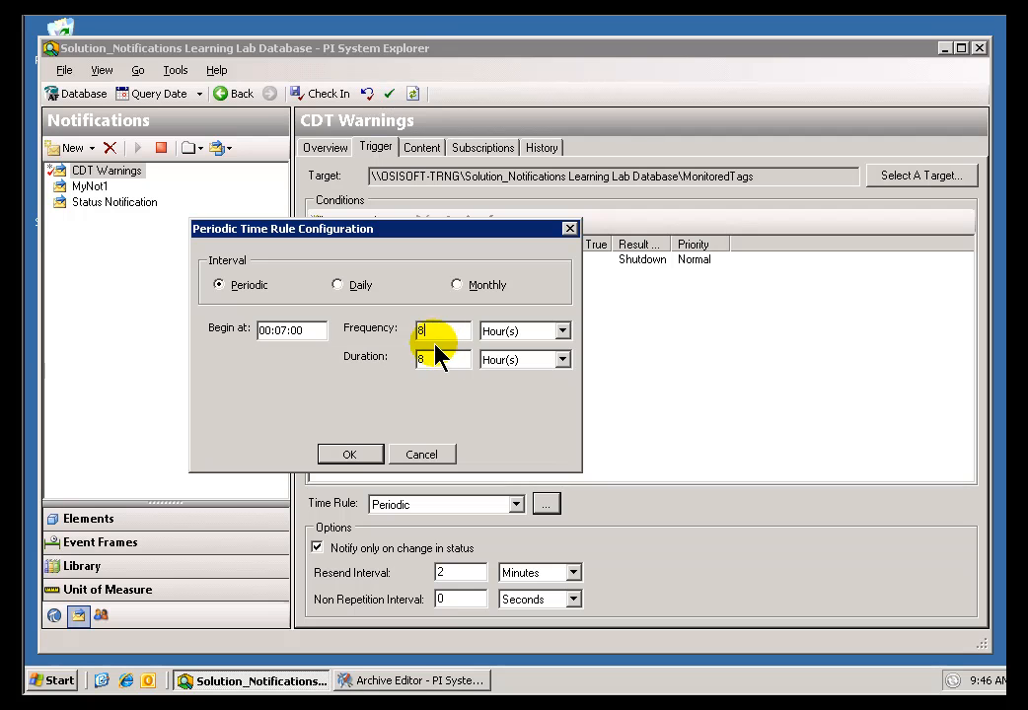
{"action": "left_click", "coordinate": [311, 337]}
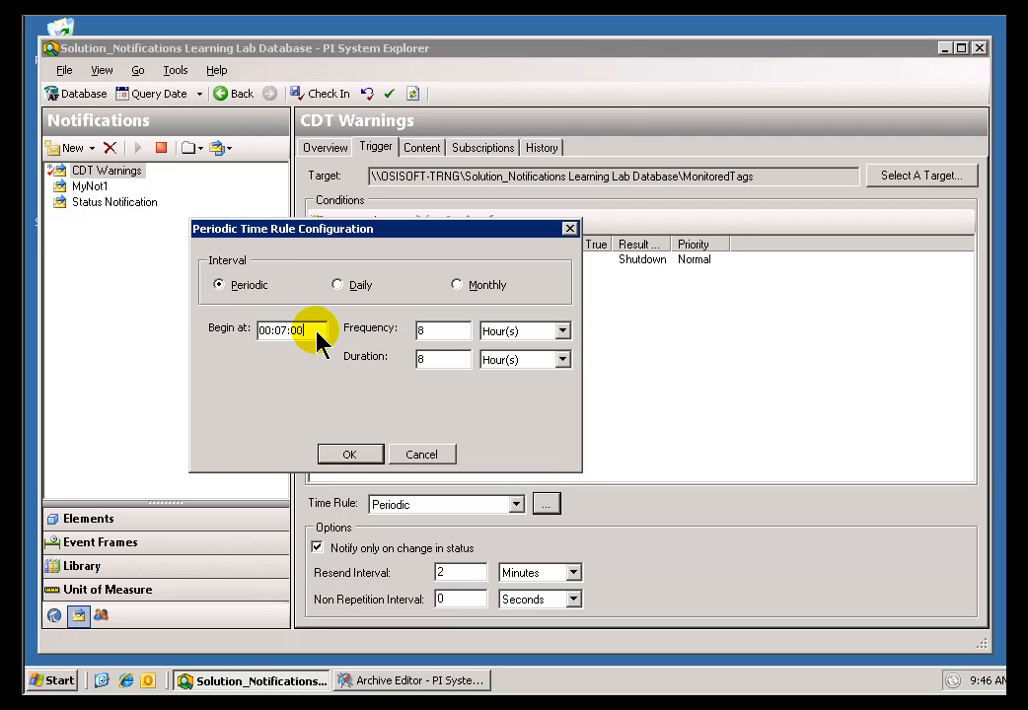
{"action": "left_click", "coordinate": [430, 334]}
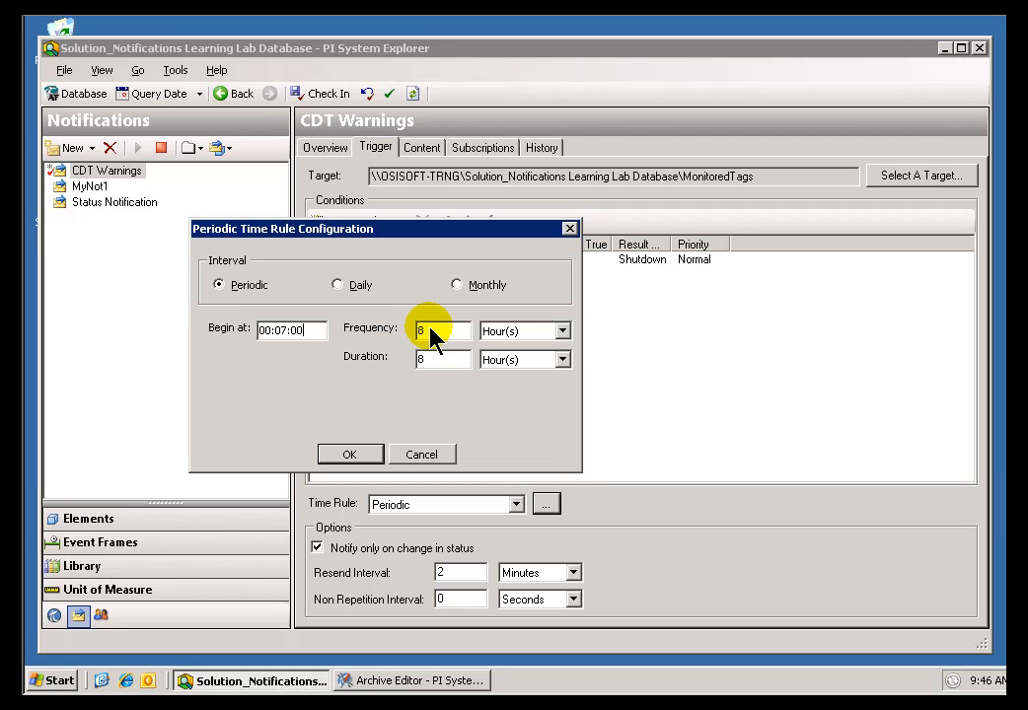
{"action": "double_click", "coordinate": [287, 337]}
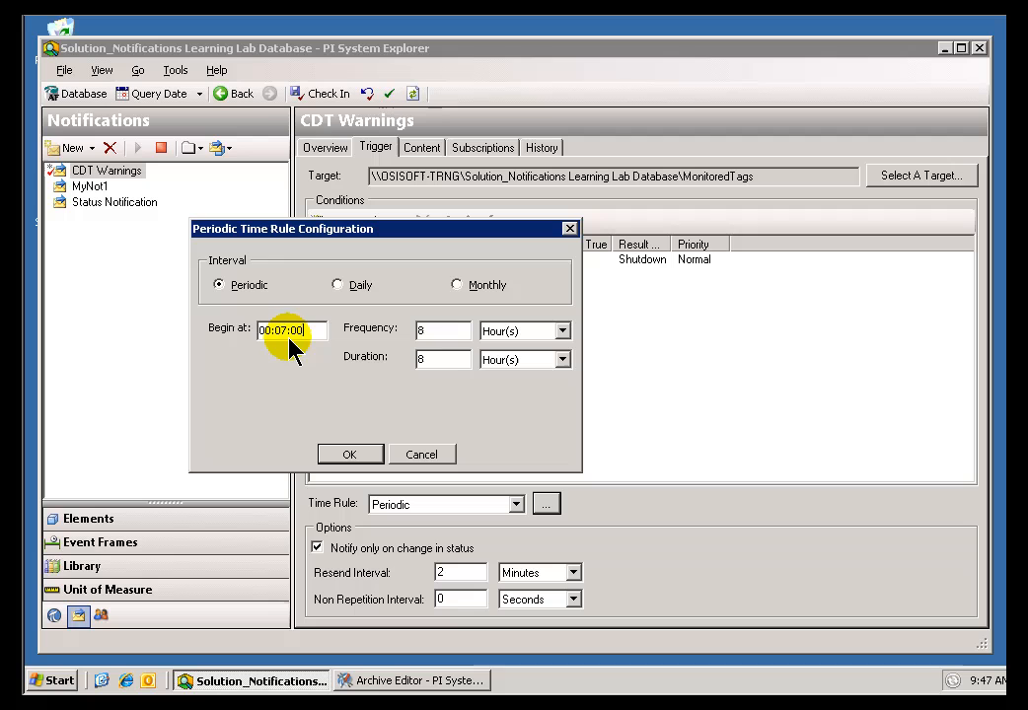
Change the frequency of the periodic schedule to 12 hours.
{"action": "double_click", "coordinate": [422, 340]}
{"action": "type", "text": "12"}
{"action": "left_click", "coordinate": [308, 342]}
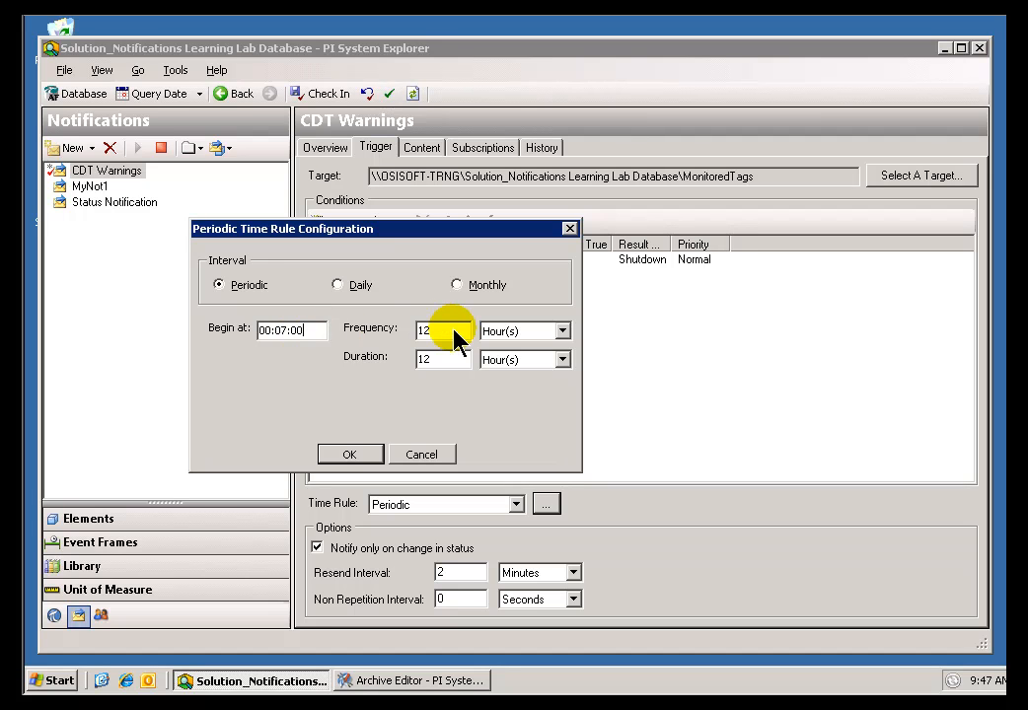
Change the frequency of the periodic schedule to 10 hours.
{"action": "double_click", "coordinate": [423, 332]}
{"action": "key", "text": "Tab"}
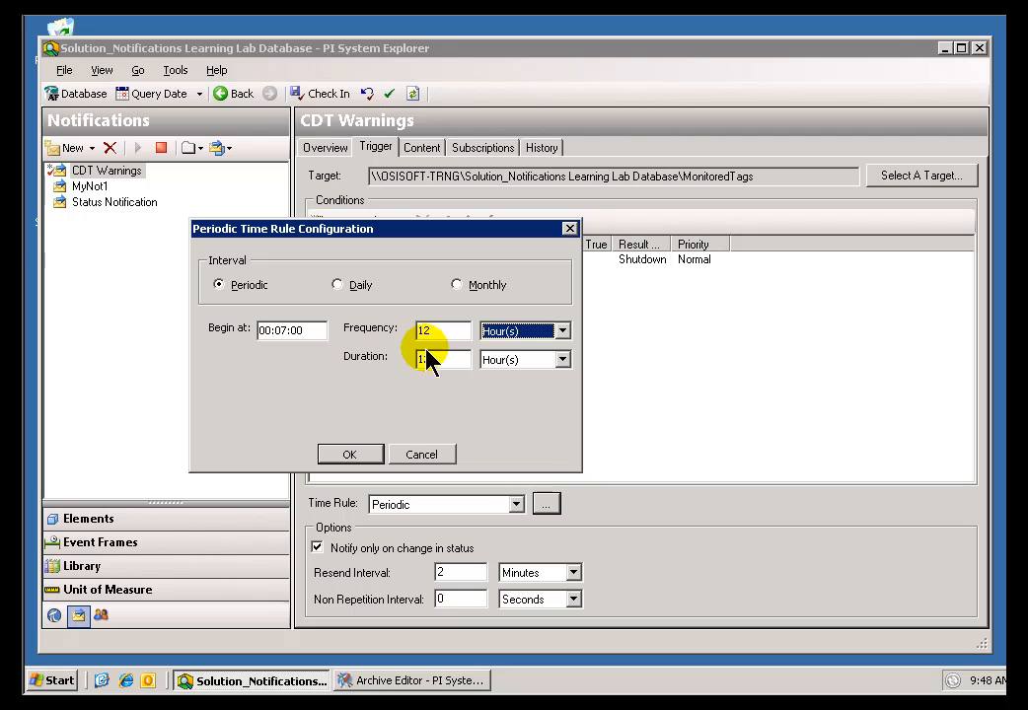
{"action": "key", "text": "shift+Tab"}
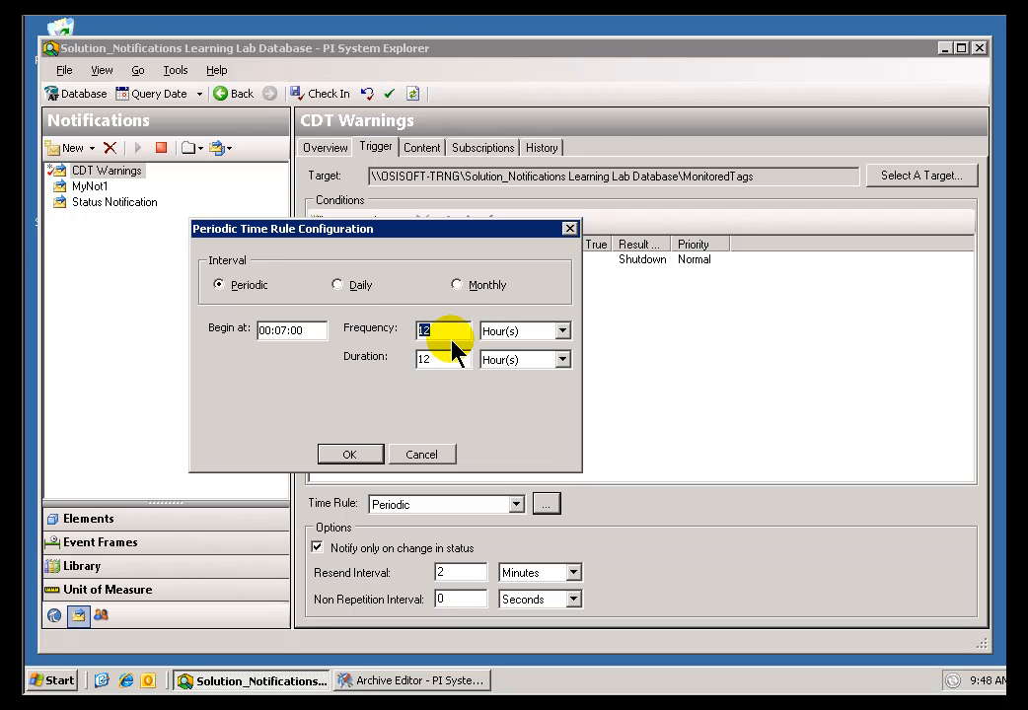
{"action": "type", "text": "10"}
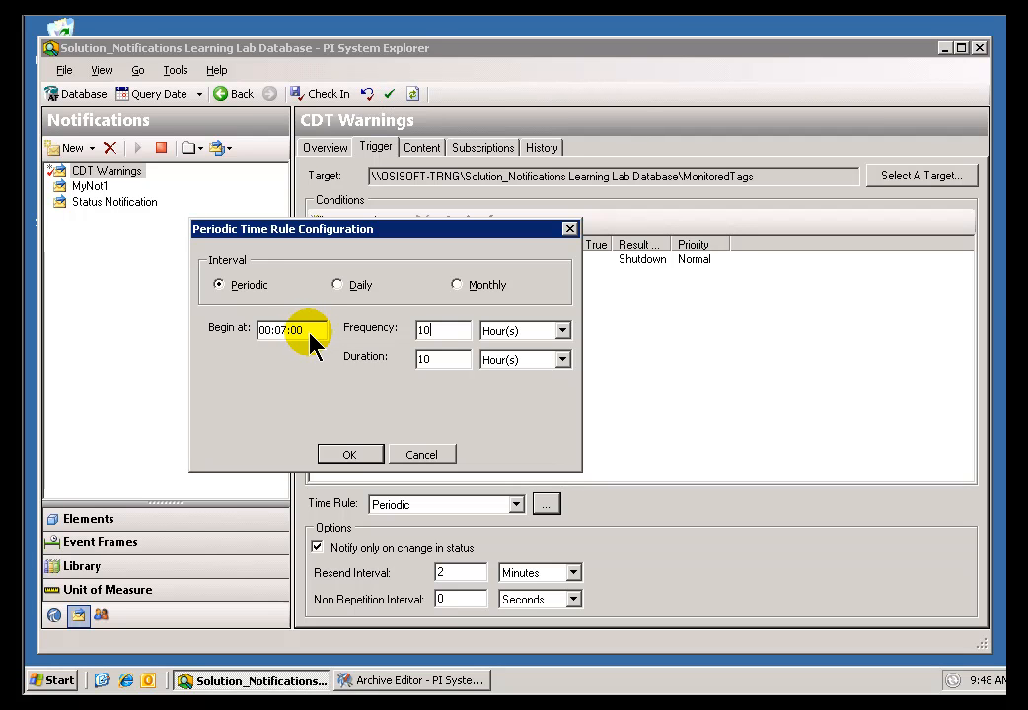
{"action": "left_click", "coordinate": [312, 337]}
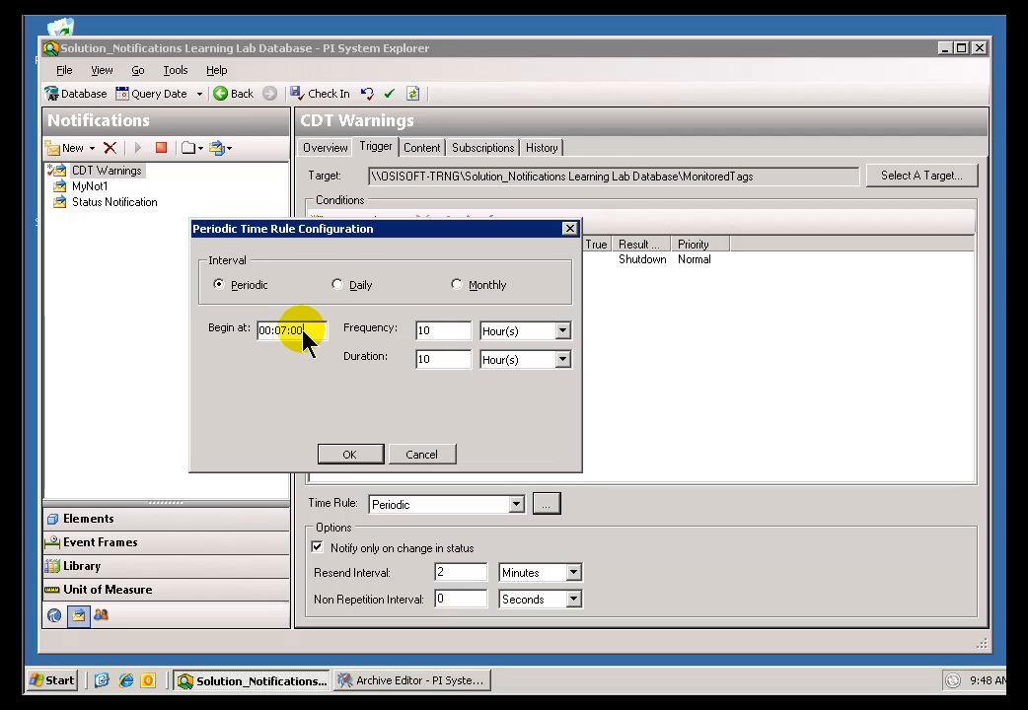
Set both the frequency and the duration of the periodic schedule to 8 hours, keeping Hour(s) as the frequency unit.
{"action": "double_click", "coordinate": [281, 340]}
{"action": "left_click", "coordinate": [286, 340]}
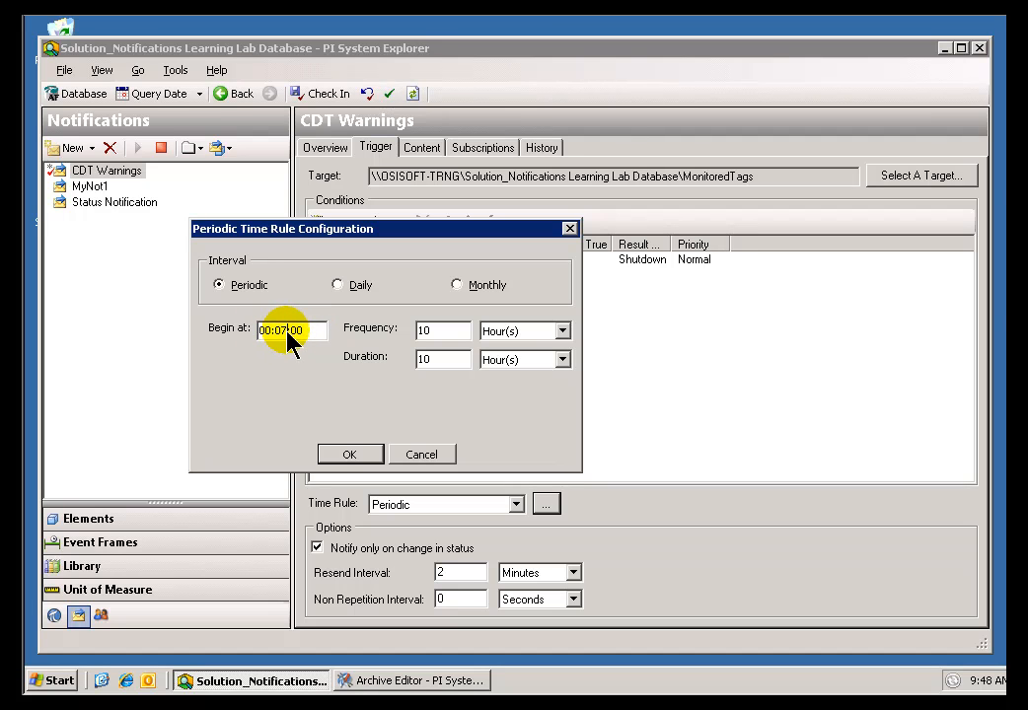
{"action": "left_click", "coordinate": [432, 338]}
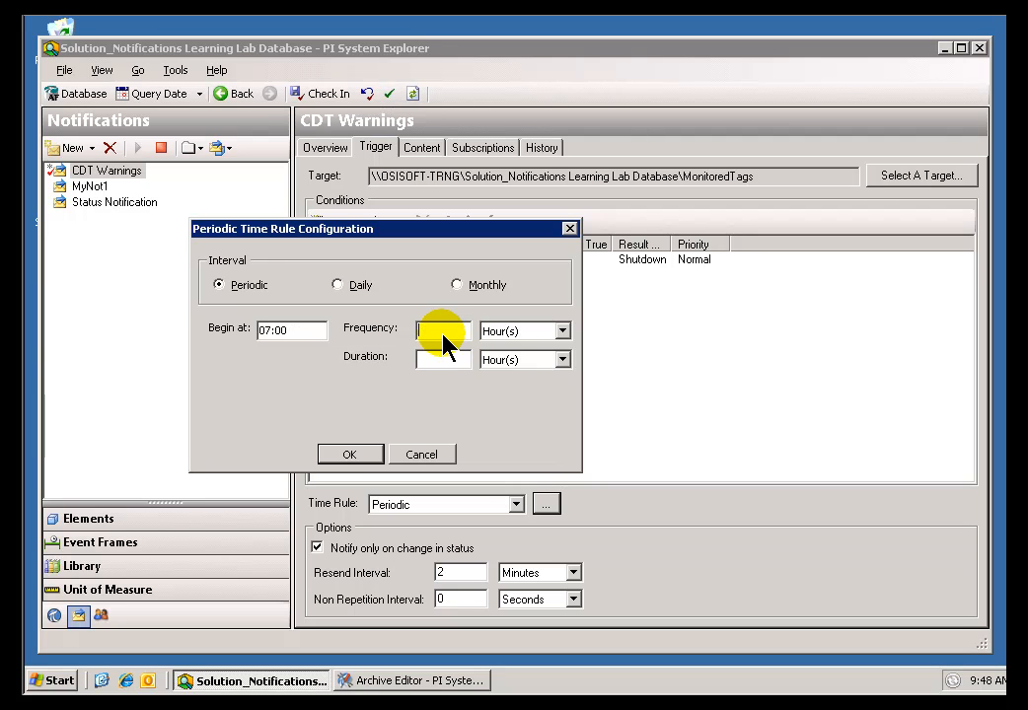
{"action": "left_click", "coordinate": [562, 333]}
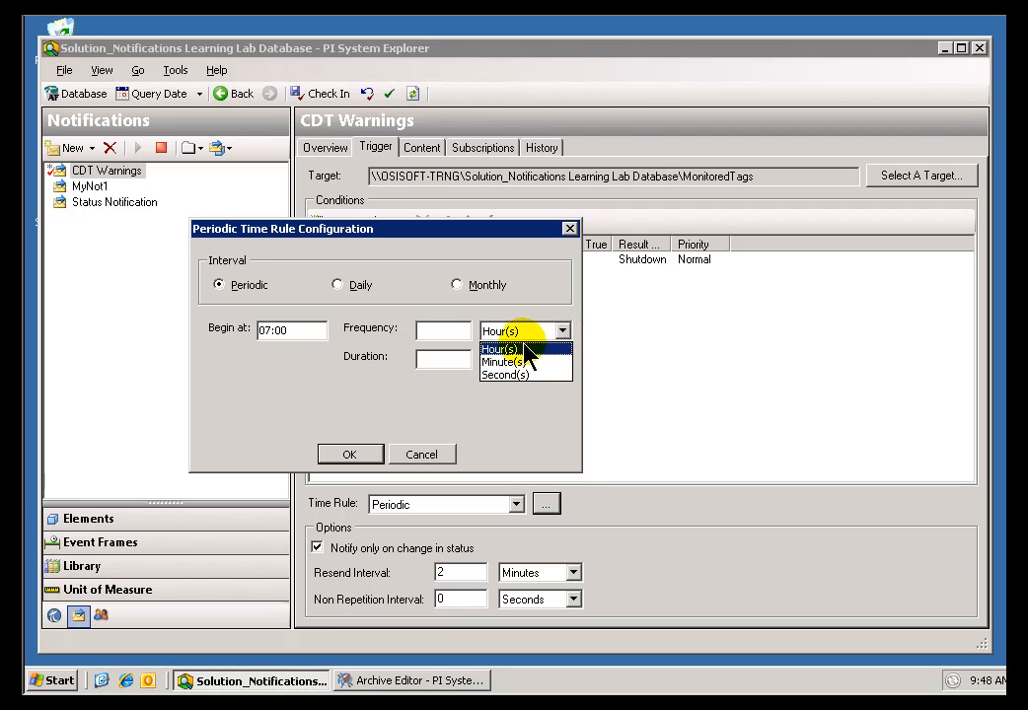
{"action": "left_click", "coordinate": [482, 348]}
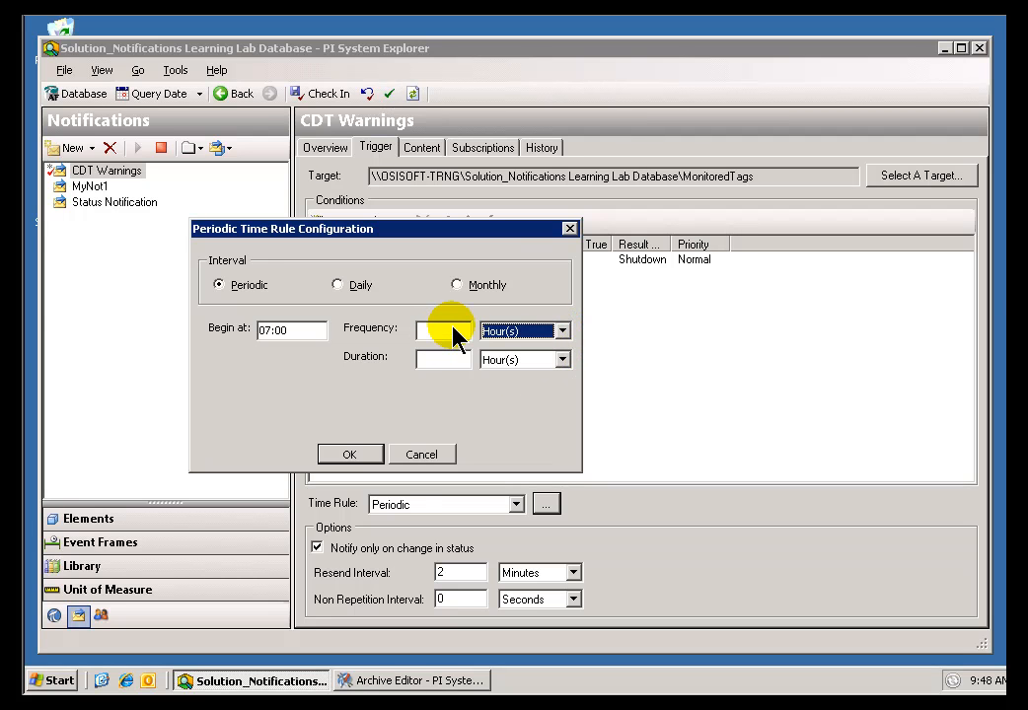
{"action": "left_click", "coordinate": [457, 334]}
{"action": "type", "text": "8"}
{"action": "left_click", "coordinate": [442, 361]}
{"action": "type", "text": "8"}
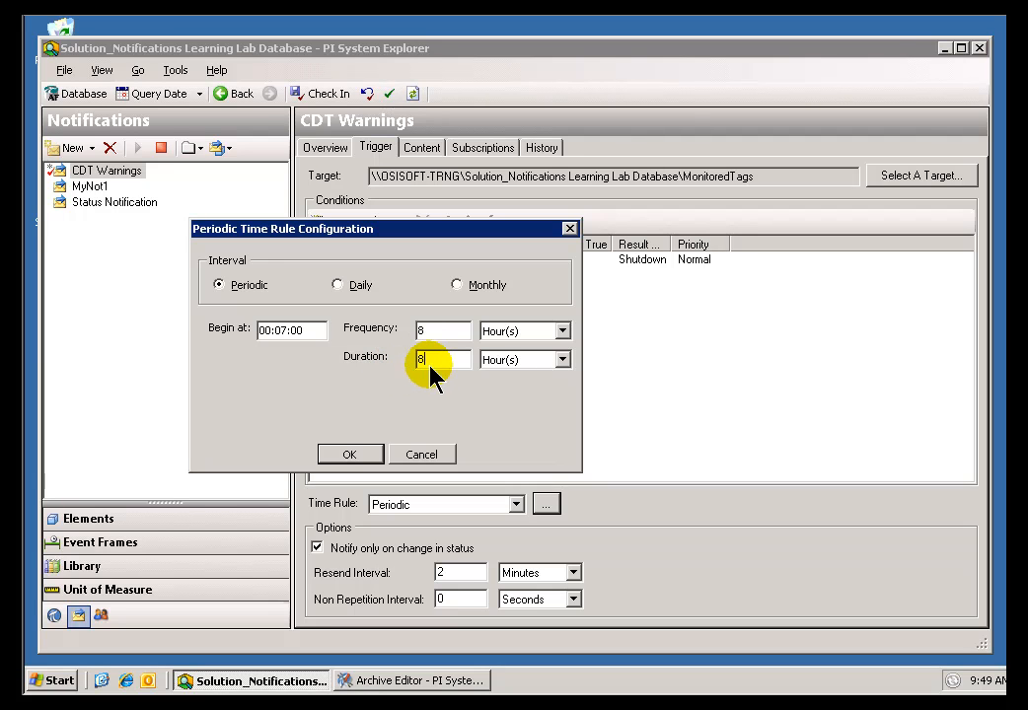
{"action": "left_click_drag", "start_coordinate": [425, 331], "coordinate": [390, 328]}
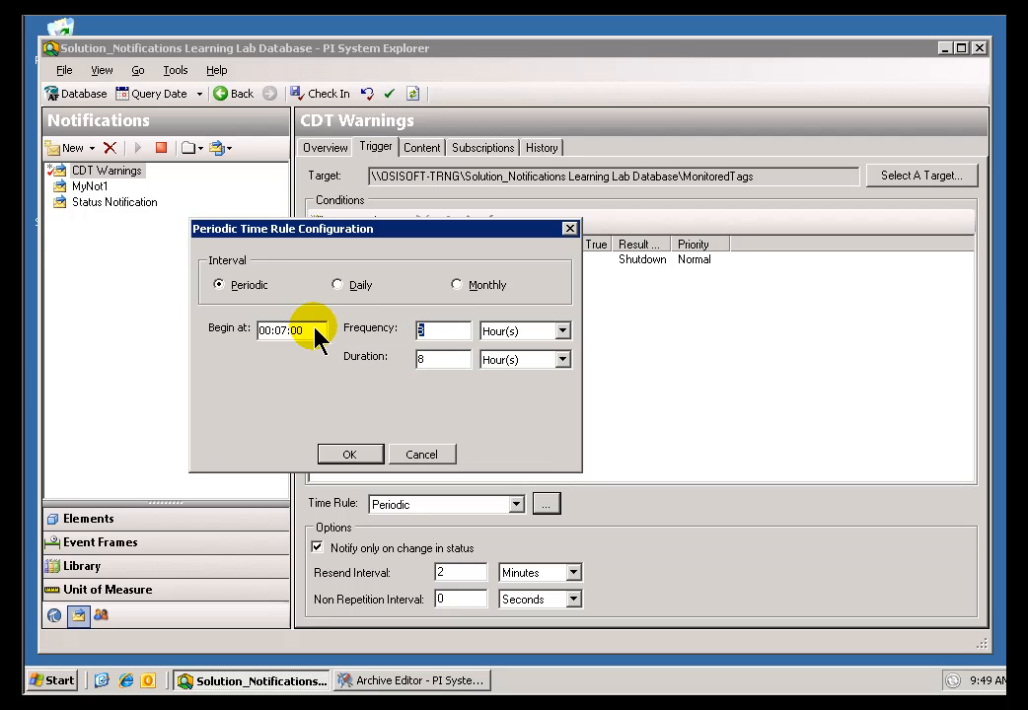
{"action": "left_click_drag", "start_coordinate": [312, 334], "coordinate": [259, 332]}
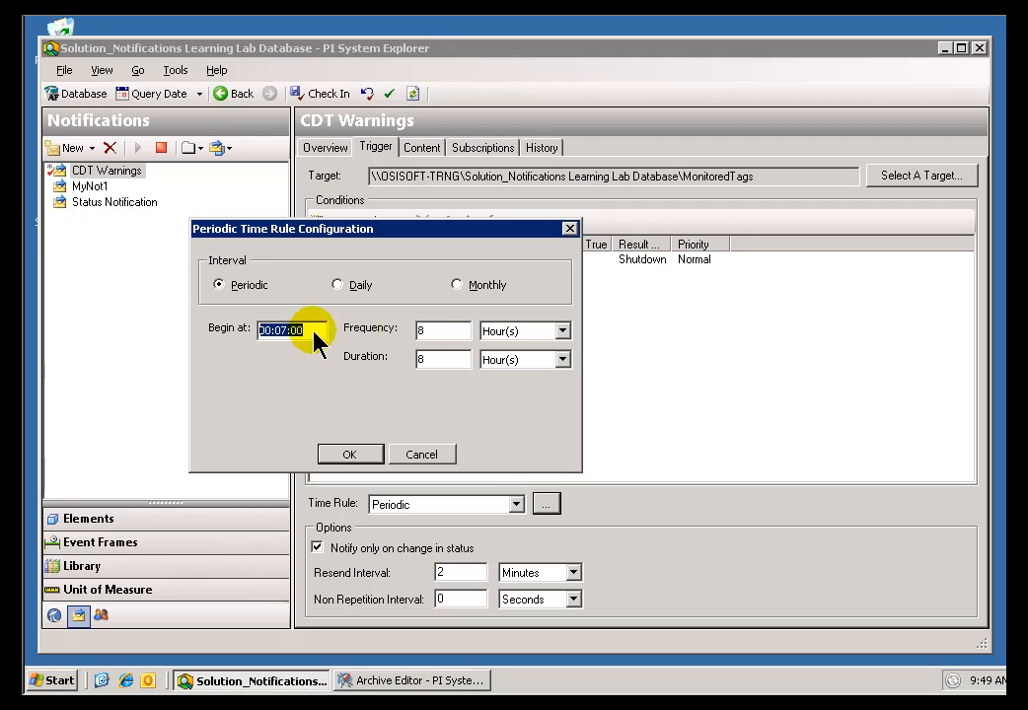
{"action": "left_click", "coordinate": [443, 334]}
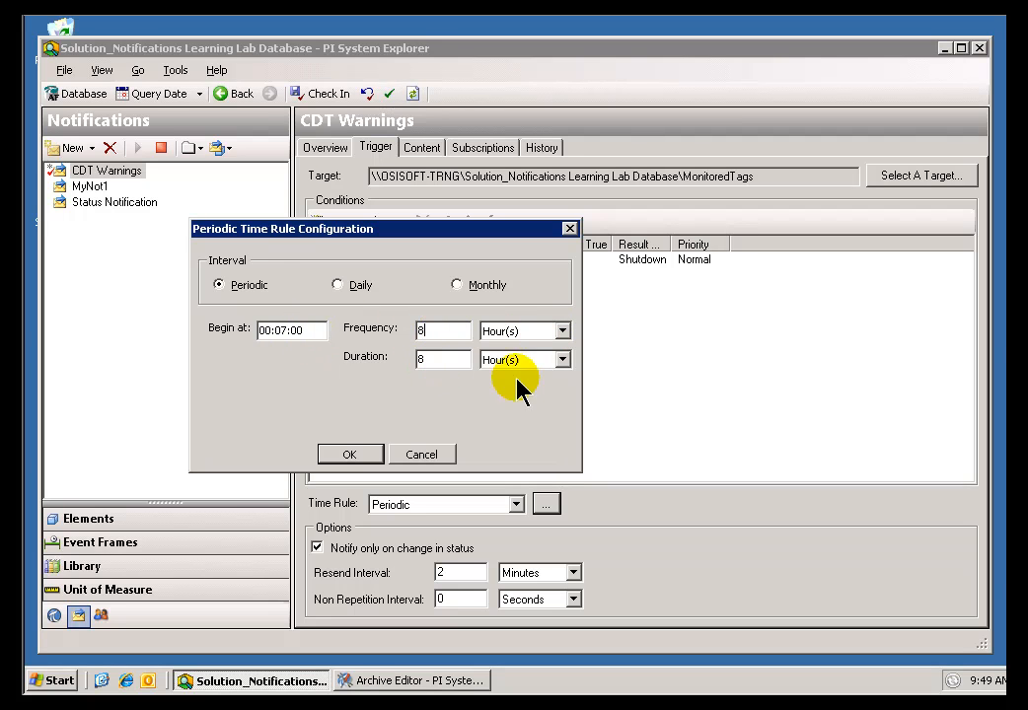
Discard the changes to the periodic schedule and set the trigger's time rule to Natural.
{"action": "left_click", "coordinate": [572, 406]}
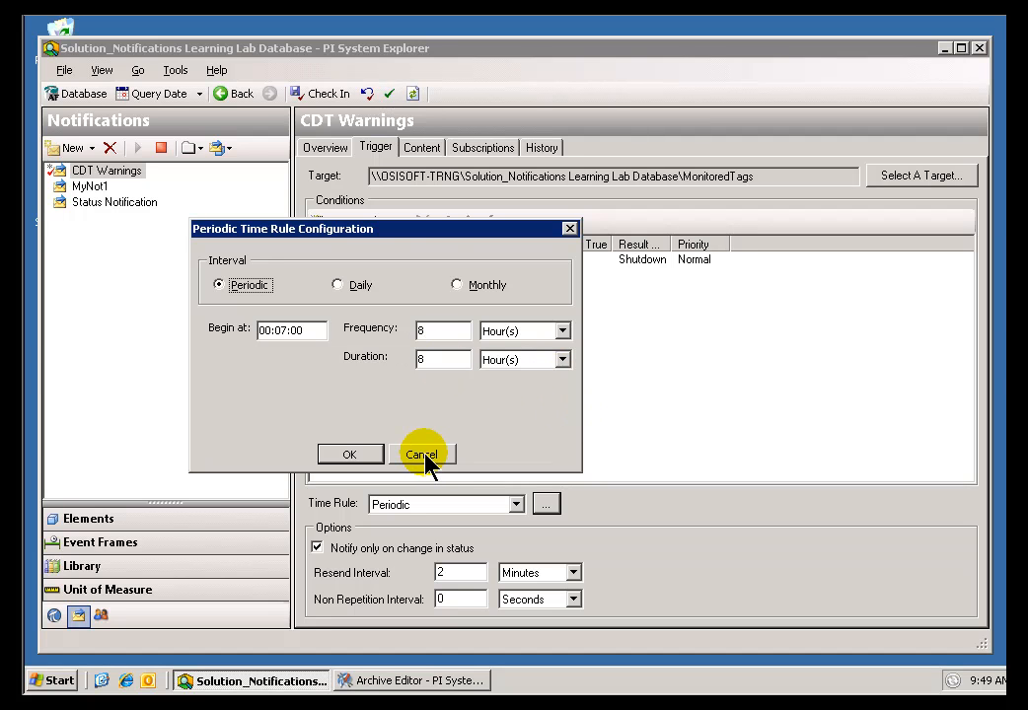
{"action": "left_click", "coordinate": [422, 455]}
{"action": "left_click", "coordinate": [515, 504]}
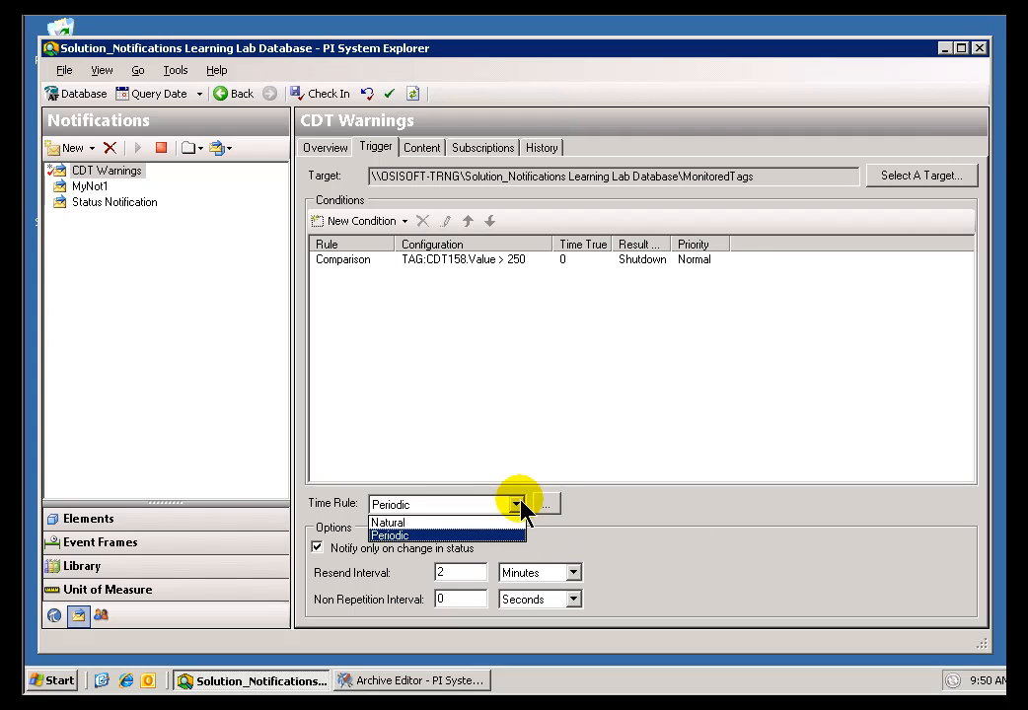
{"action": "left_click", "coordinate": [394, 523]}
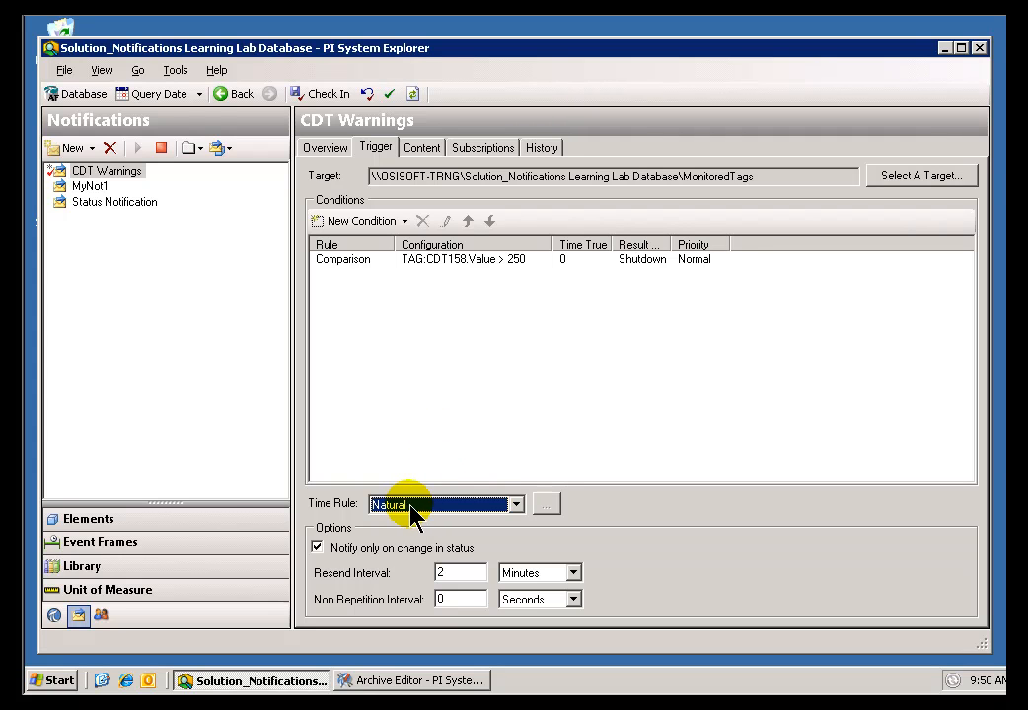
Toggle the option to notify only on change in status off and back on.
{"action": "left_click", "coordinate": [317, 548]}
{"action": "left_click", "coordinate": [317, 548]}
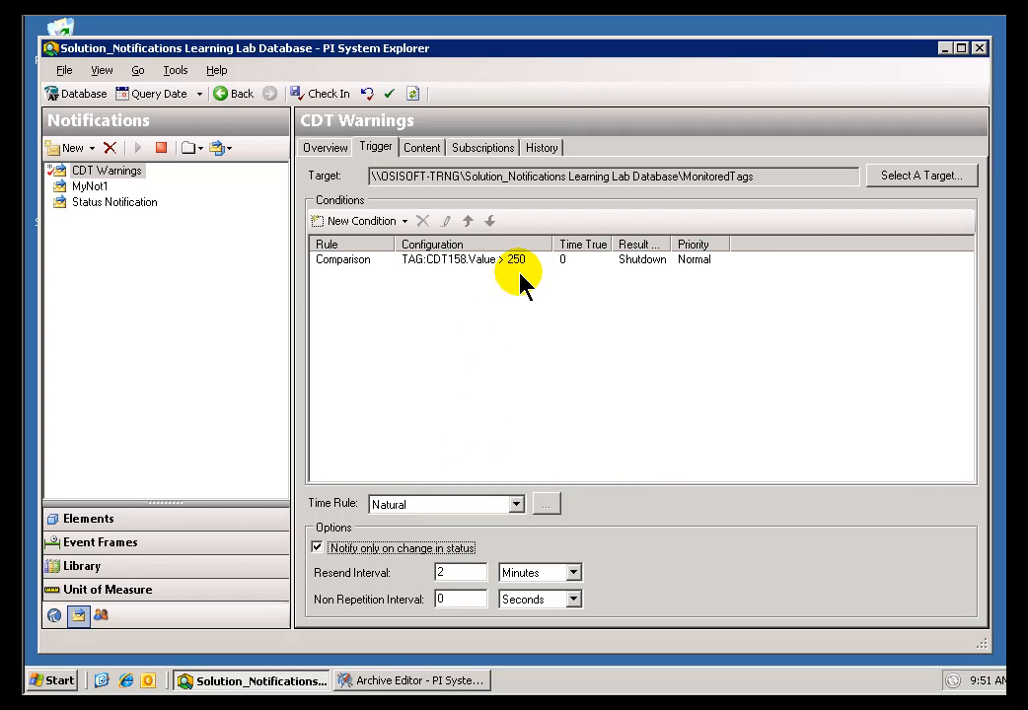
{"action": "left_click", "coordinate": [318, 550]}
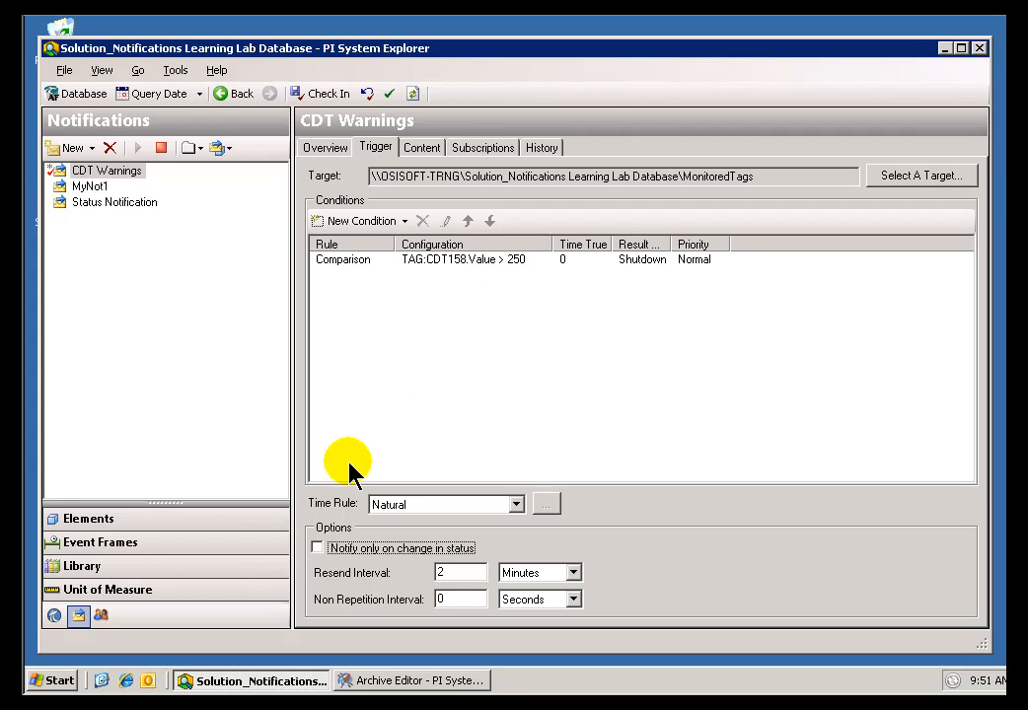
{"action": "left_click", "coordinate": [318, 549]}
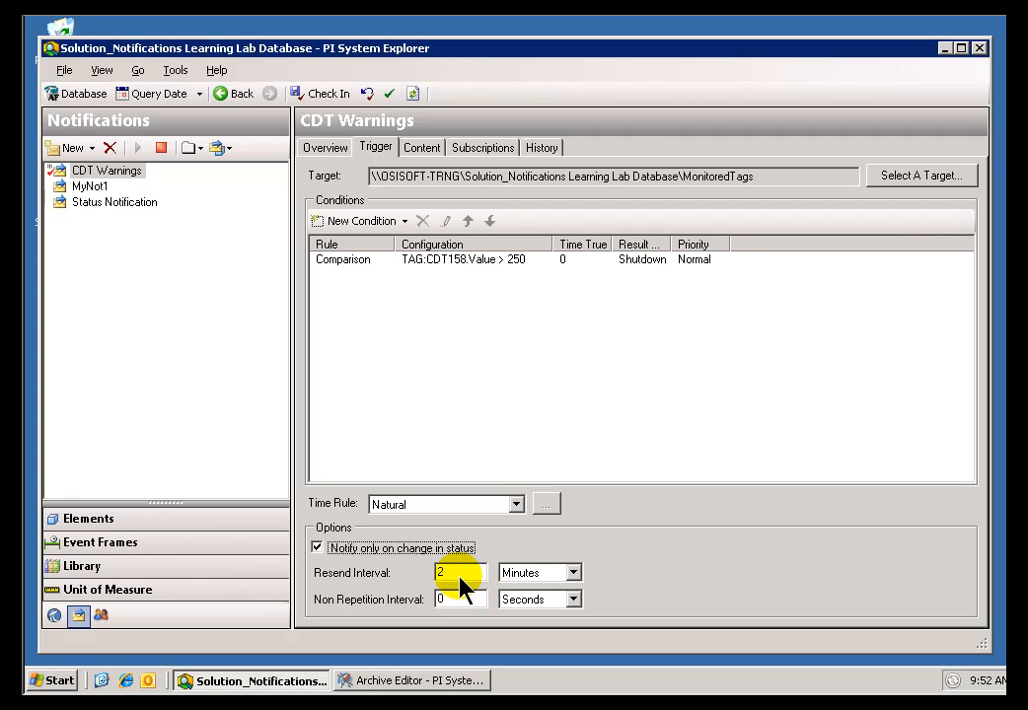
{"action": "key", "text": "Tab"}
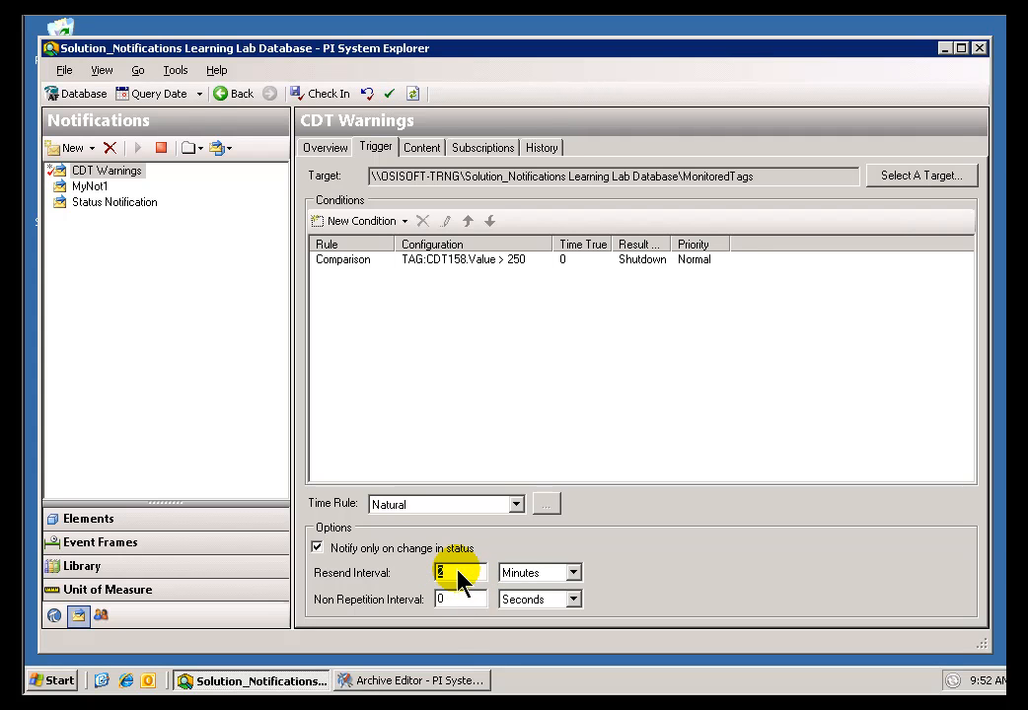
{"action": "left_click", "coordinate": [459, 601]}
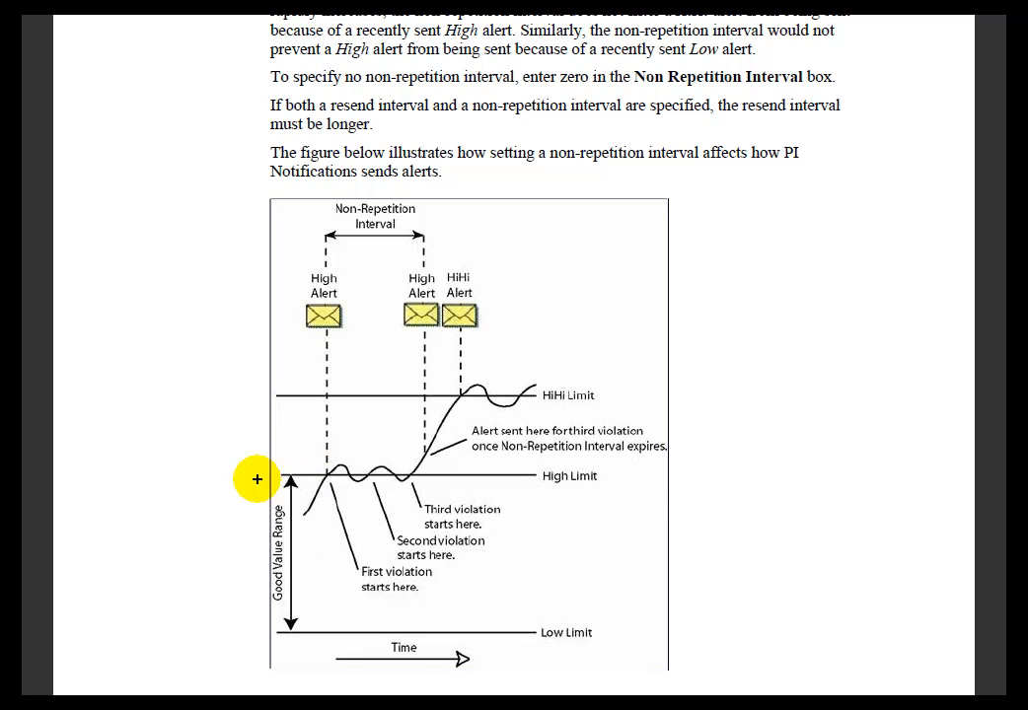
On the non-repetition interval figure, mark the start of the High Limit line in blue and trace the curve's first violation in red.
{"action": "left_click_drag", "start_coordinate": [255, 478], "coordinate": [311, 478]}
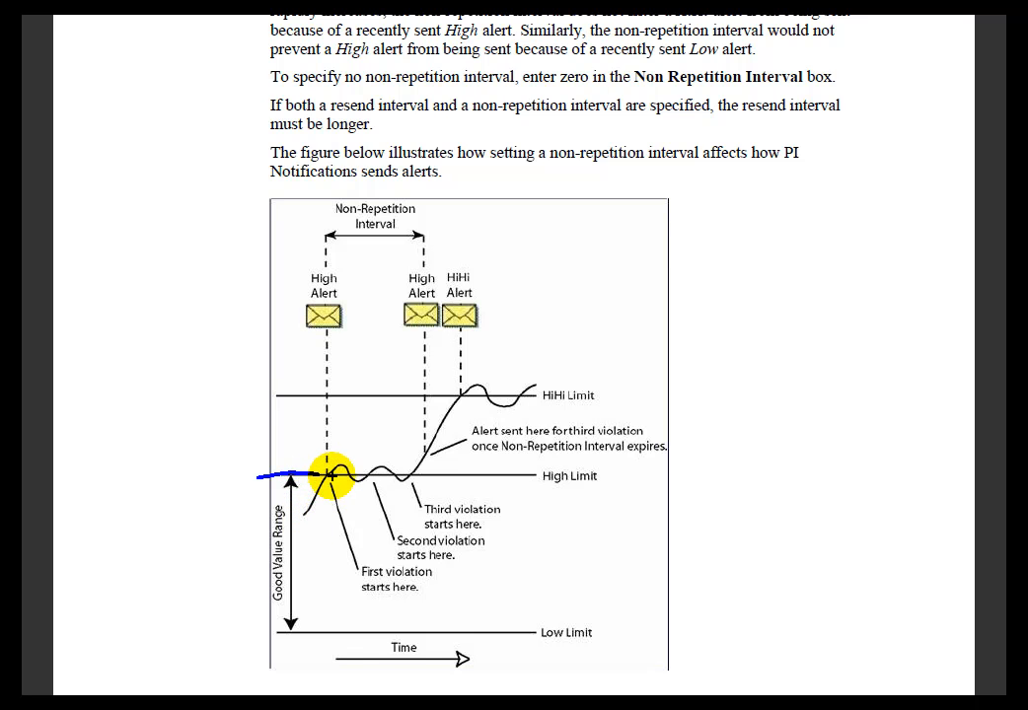
{"action": "mouse_move", "coordinate": [305, 515]}
{"action": "left_mouse_down"}
{"action": "mouse_move", "coordinate": [338, 466]}
{"action": "mouse_move", "coordinate": [358, 482]}
{"action": "left_mouse_up"}
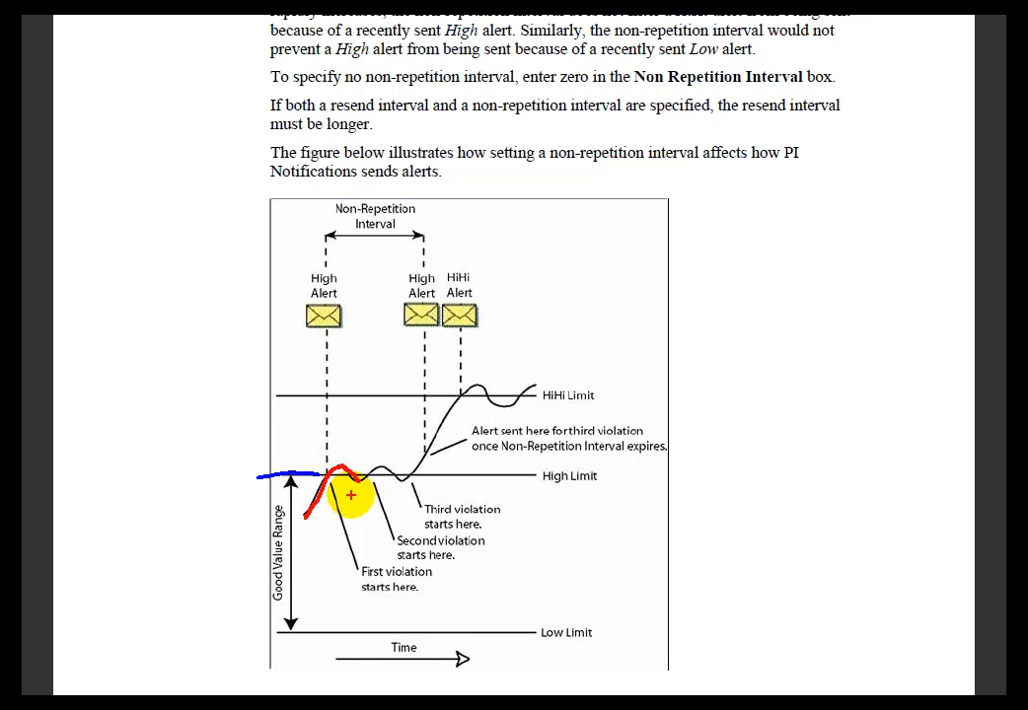